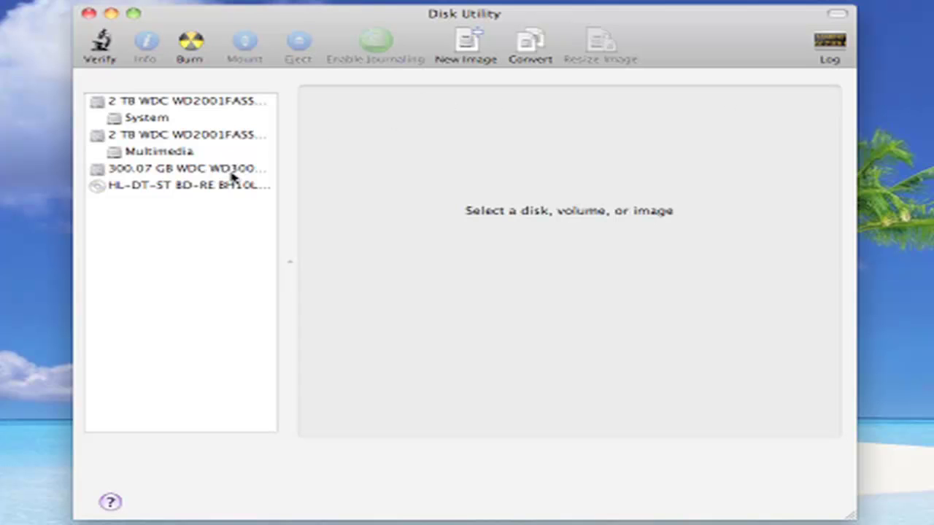
- Partition the 300.07 GB WDC drive into two Mac OS Extended (Journaled) volumes, a 10 GB "Test Source" and "Unused"
left_click(230, 173)
left_click(588, 94)
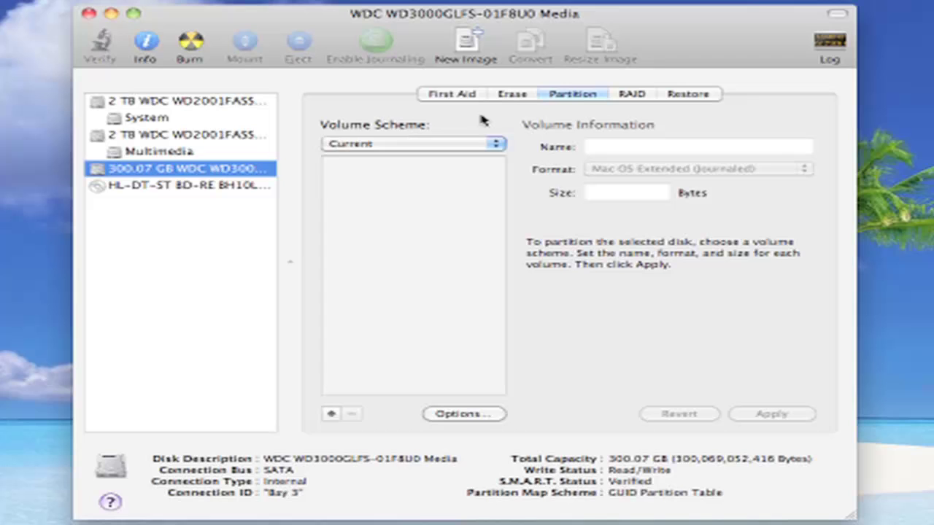
left_click(476, 143)
left_click(472, 173)
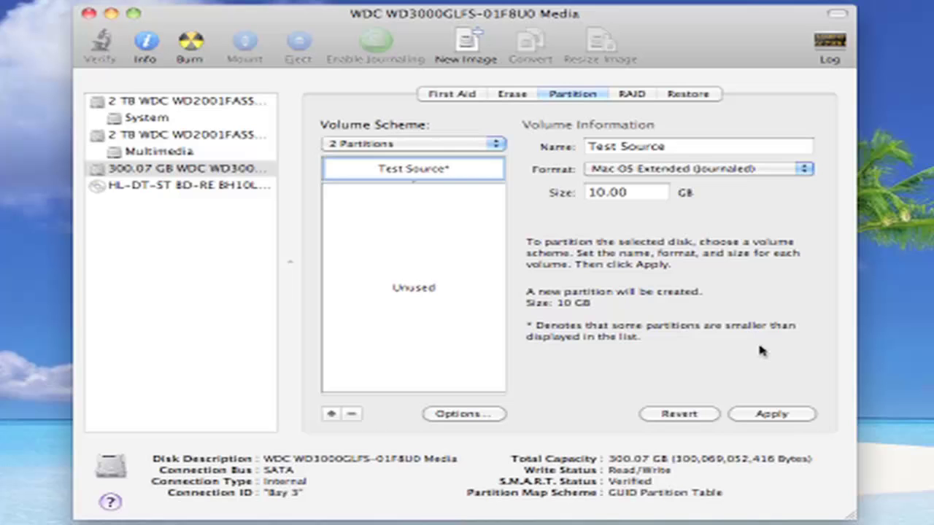
left_click(782, 420)
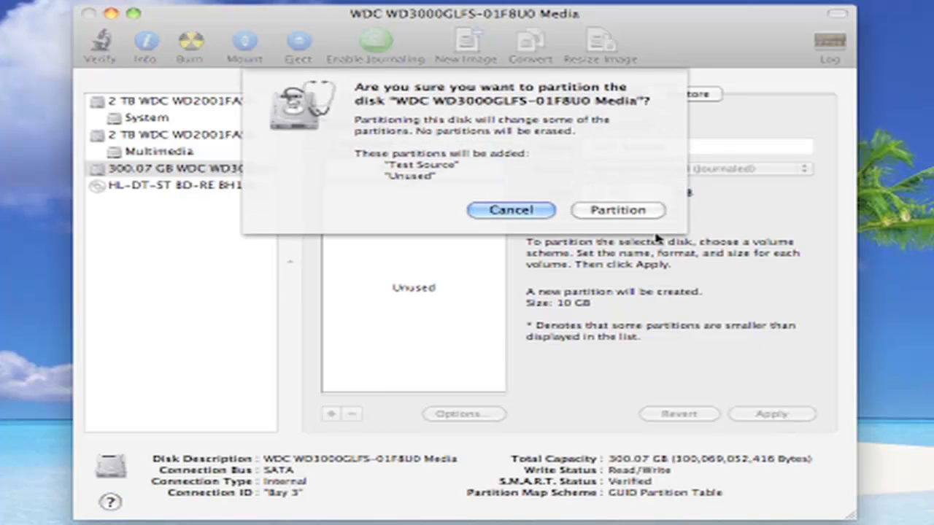
left_click(625, 210)
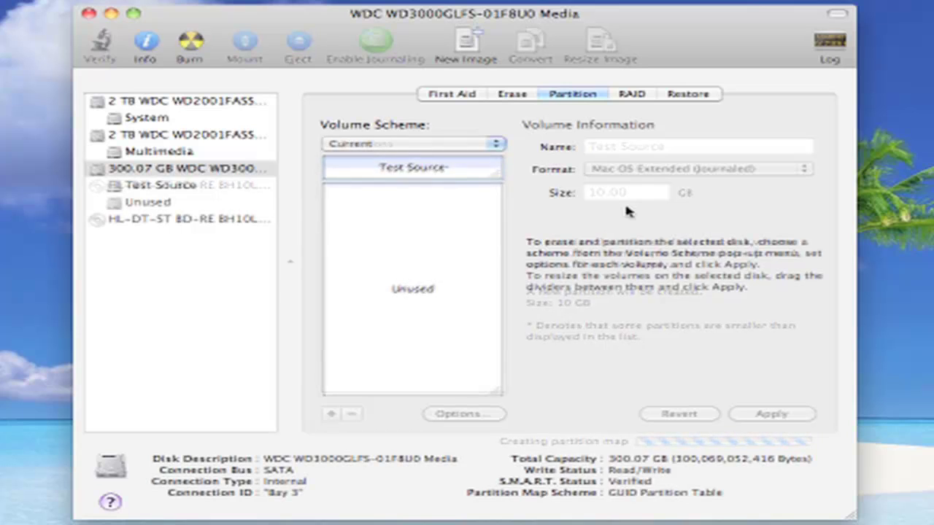
- Erase the free space on the Test Source volume with the 7-Pass Erase of Deleted Files option, and close Disk Utility
left_click(523, 96)
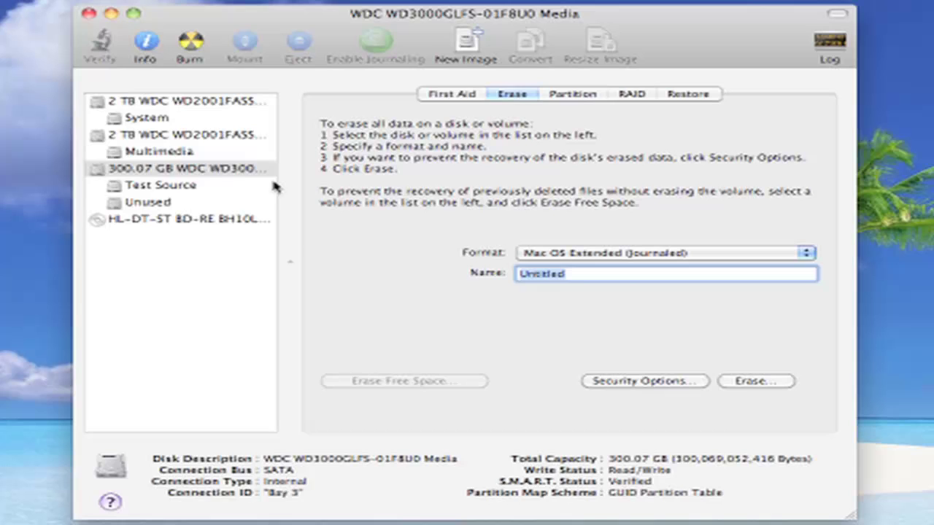
left_click(250, 186)
left_click(478, 380)
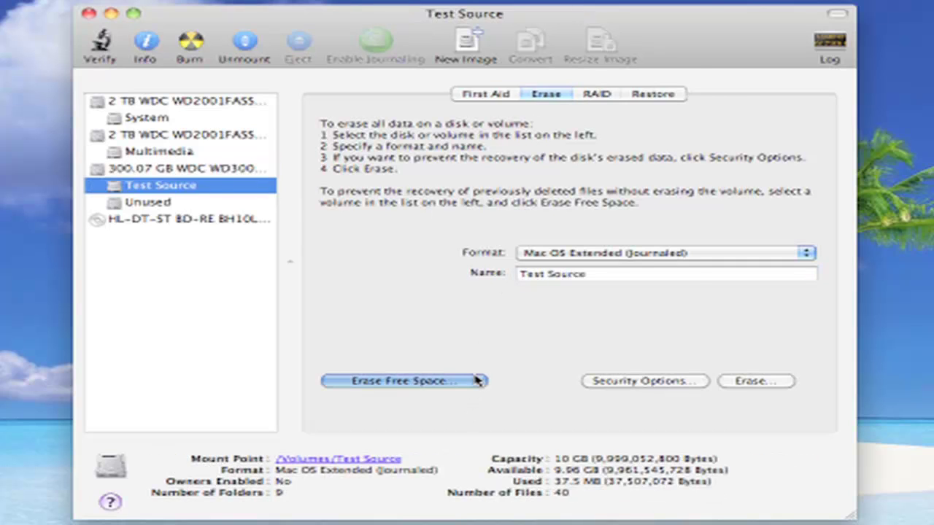
left_click(406, 270)
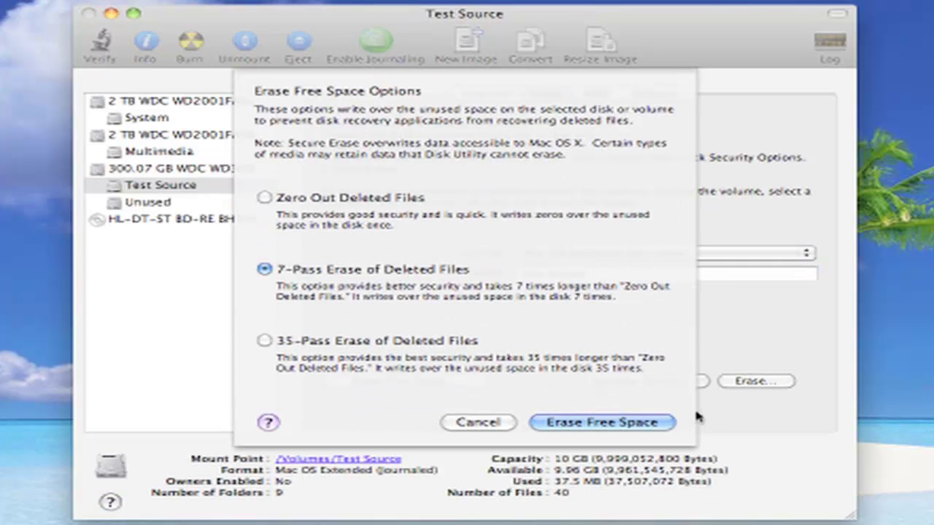
left_click(626, 424)
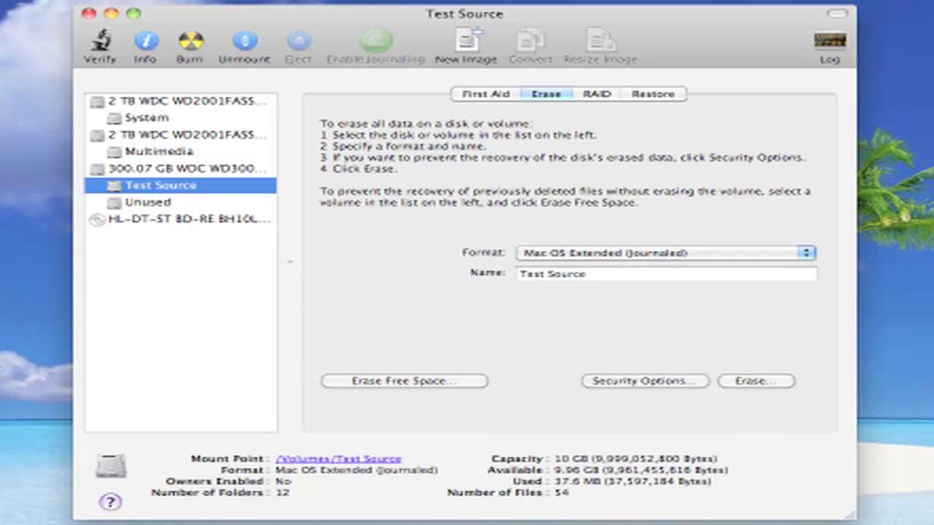
left_click(87, 14)
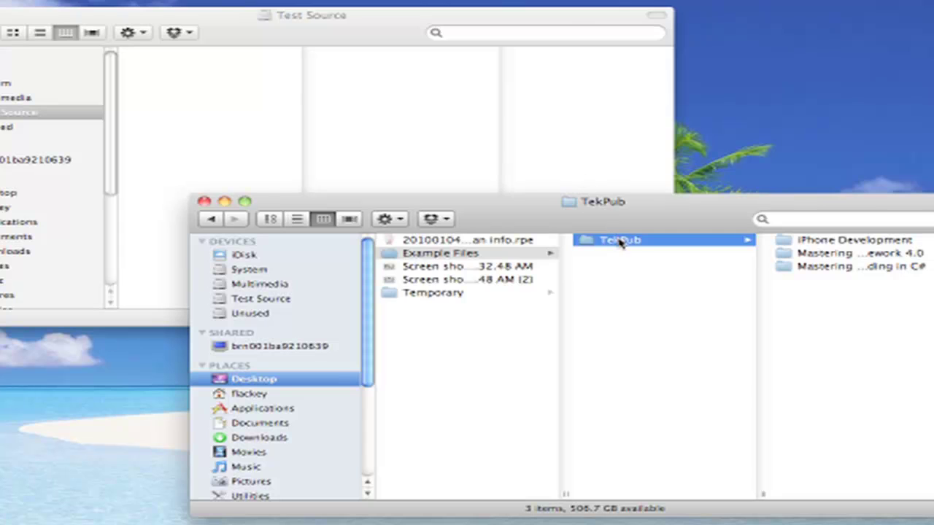
- Copy the TekPub folder from Example Files on the Desktop to the Test Source volume and open the copy
left_click_drag(620, 241, 223, 126)
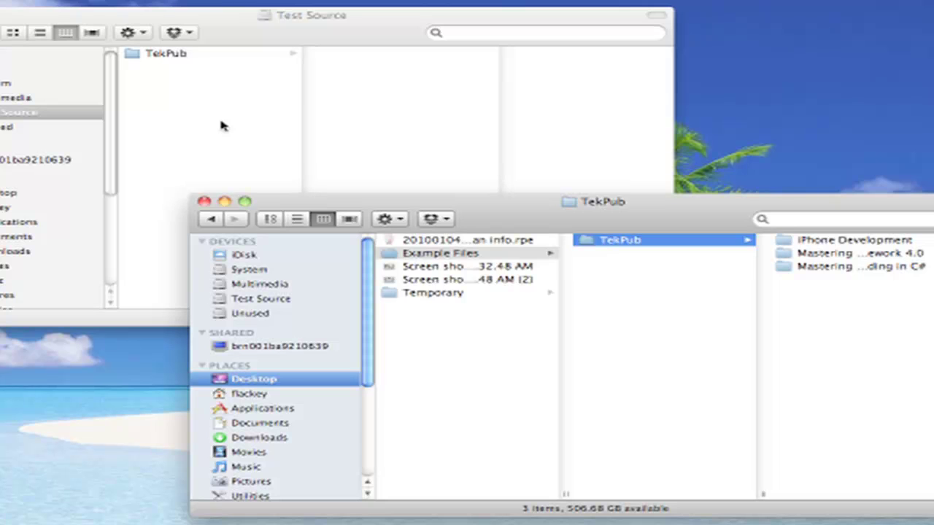
left_click(216, 59)
left_click(235, 61)
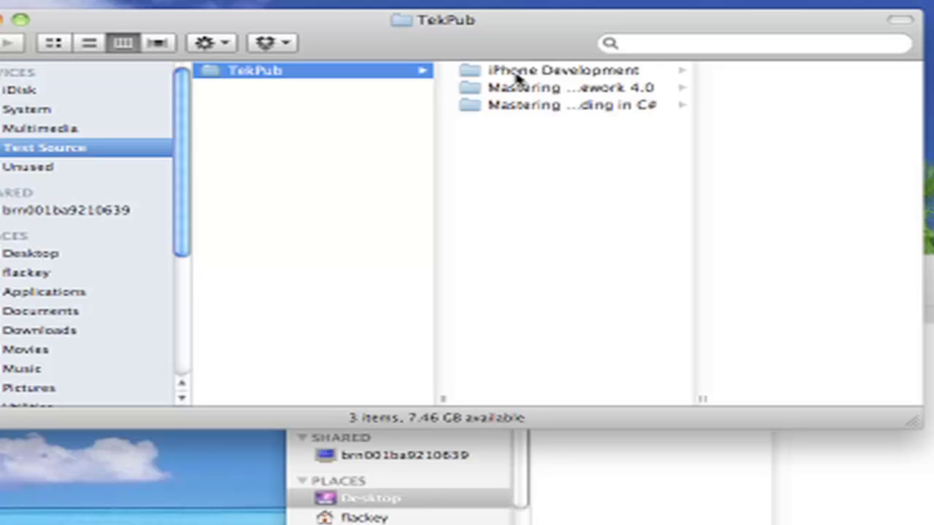
- Examine the contents of the iPhone Development, Mastering Entity Framework 4.0 and Mastering Threading in C# folders in the copied TekPub folder
left_click(403, 58)
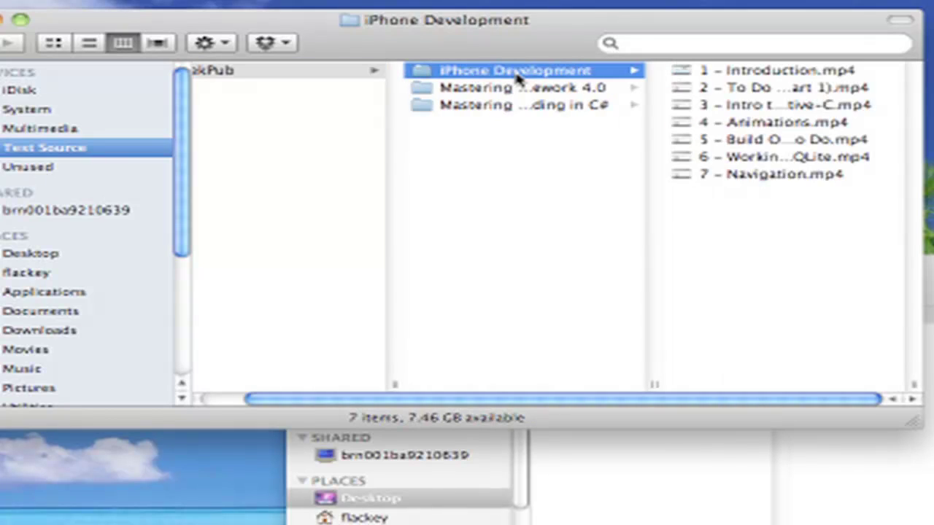
left_click(511, 89)
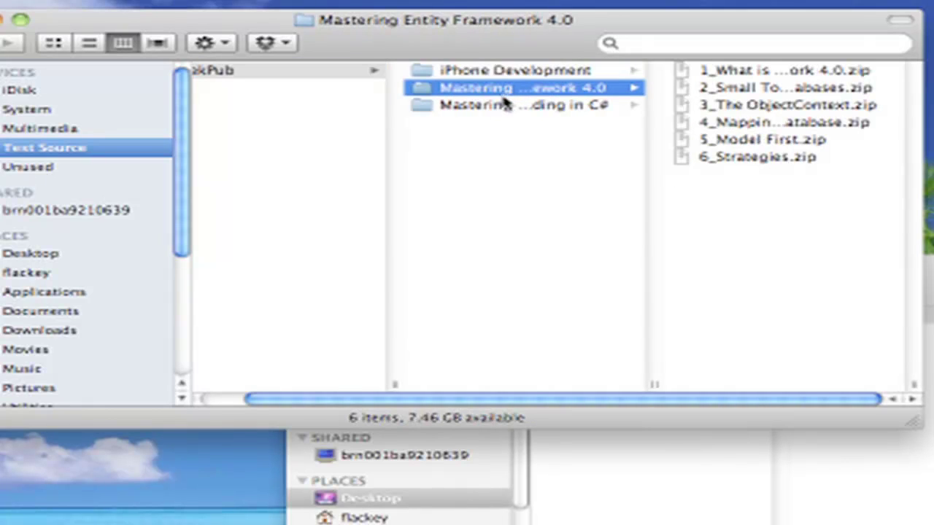
left_click(505, 107)
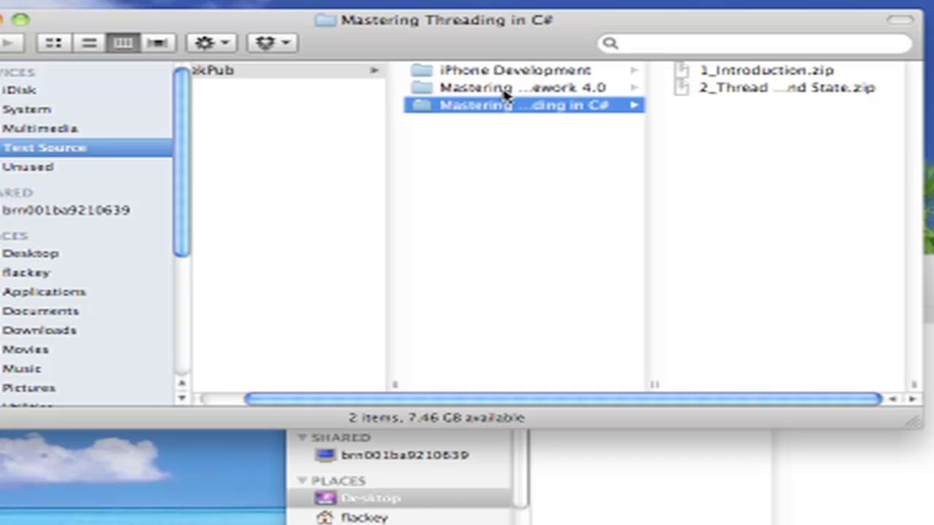
left_click(506, 89)
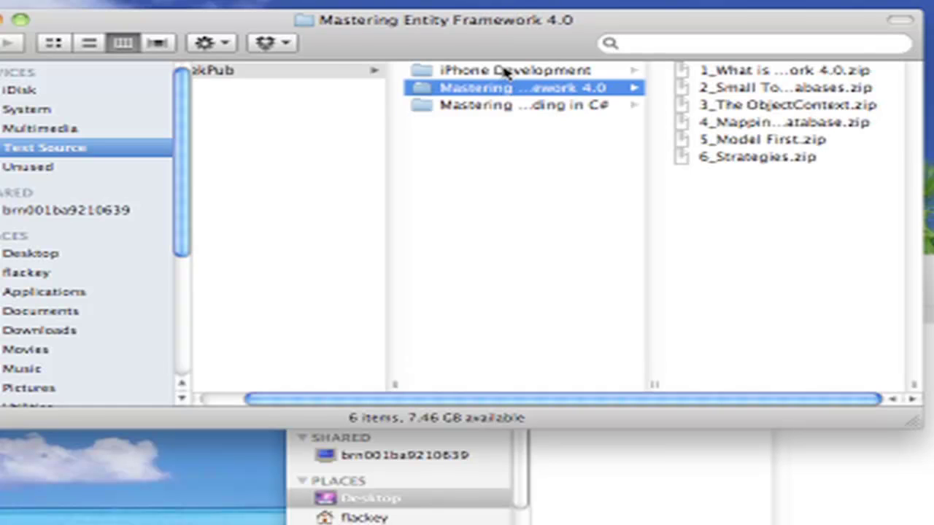
left_click(505, 71)
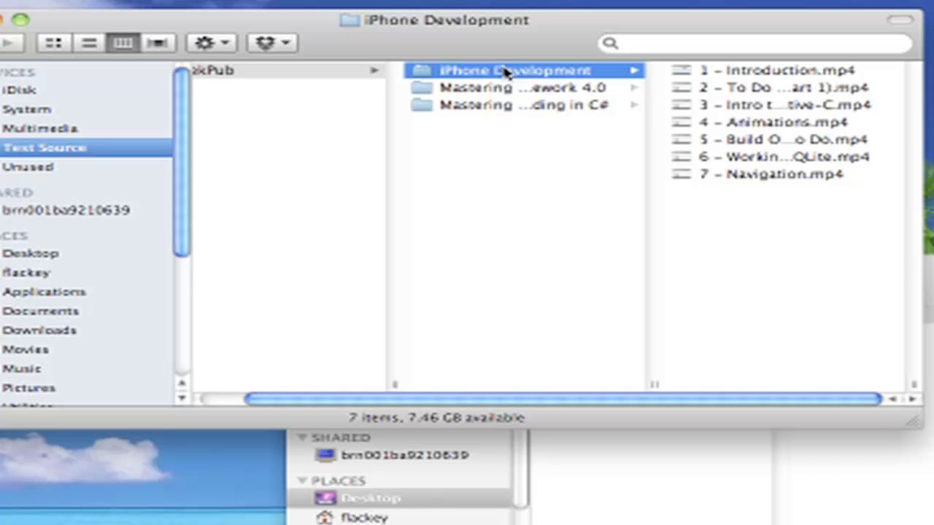
- Move the TekPub folder on the Test Source volume to the Trash
left_click(267, 71)
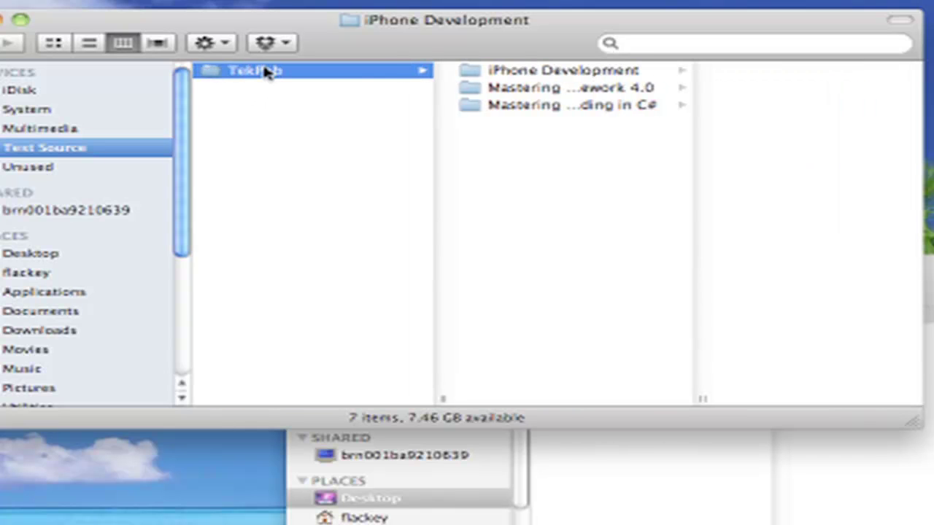
right_click(267, 71)
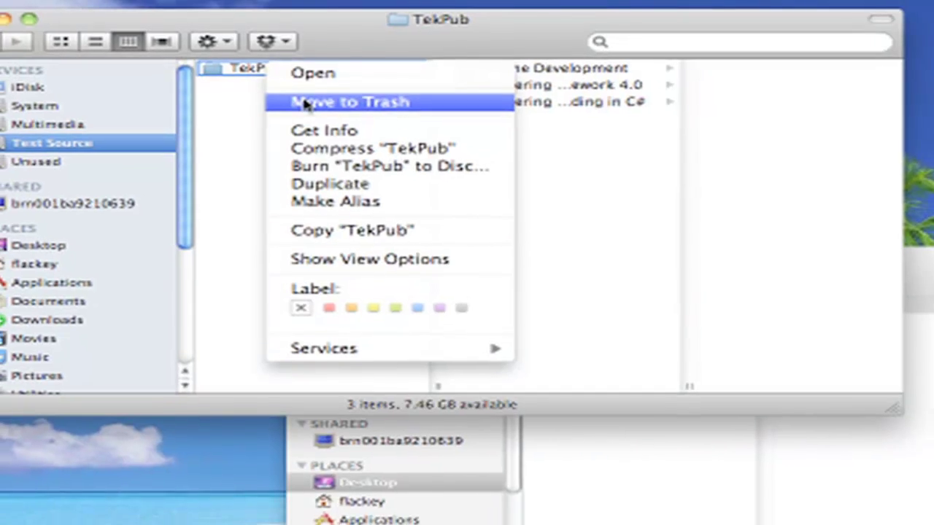
left_click(306, 100)
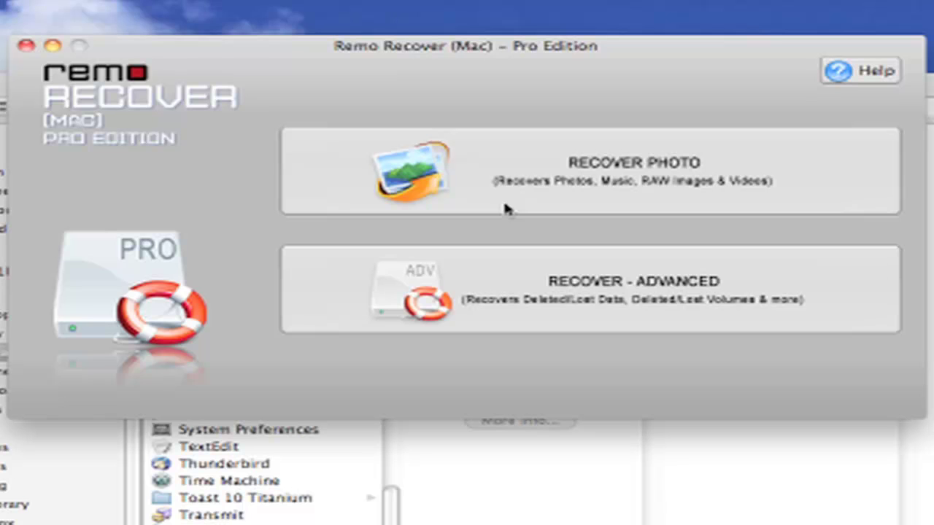
- In Remo Recover, start an advanced recovery for the 10.00 GB Test Source volume
left_click(512, 300)
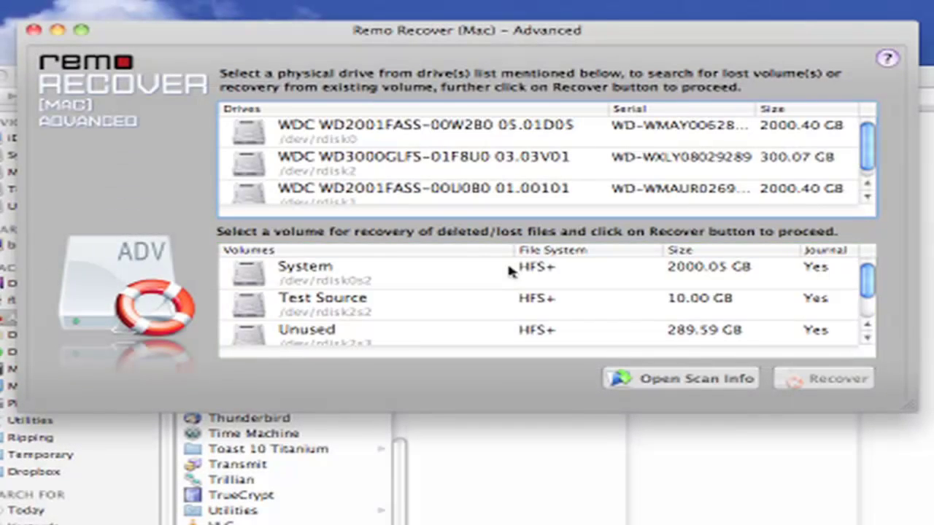
left_click(493, 307)
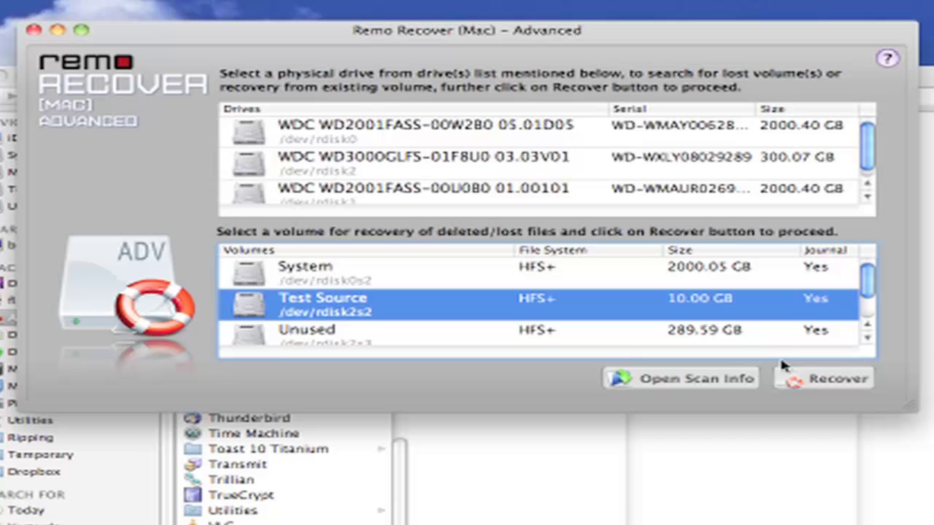
left_click(834, 380)
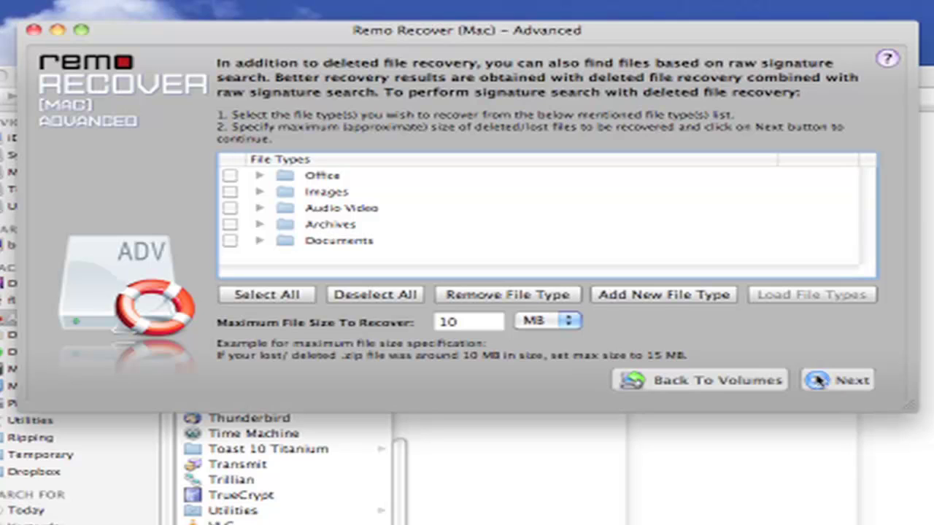
- Include all file types with a larger maximum file size unit, and scan the entire volume from 0% to 100%
left_click(283, 295)
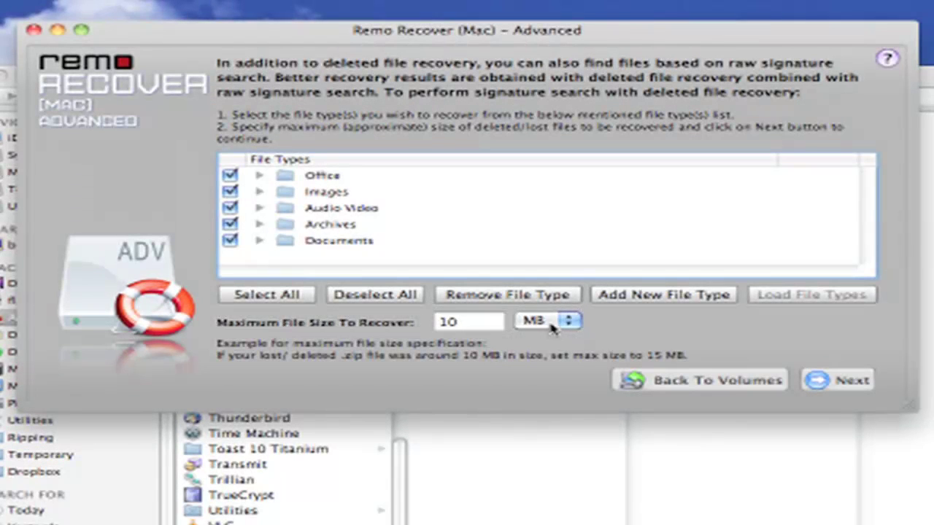
left_click(552, 322)
left_click(533, 336)
left_click(849, 381)
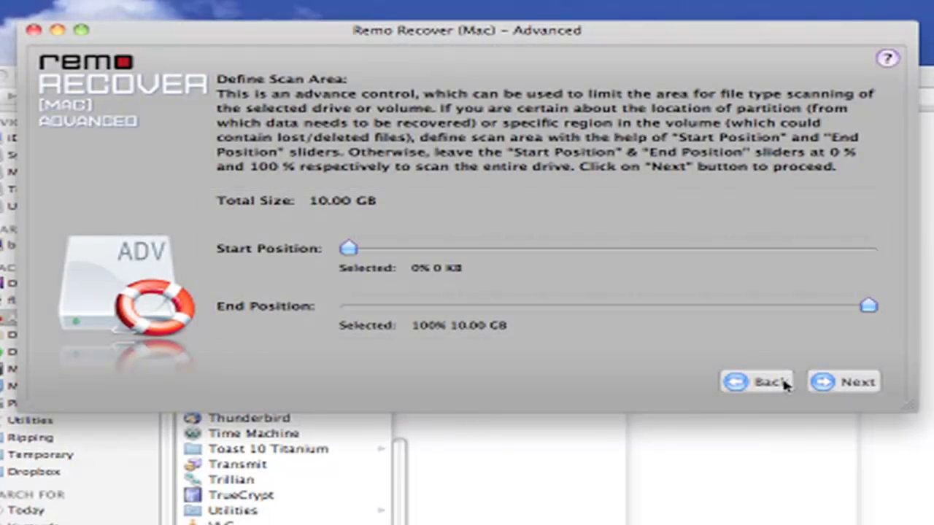
left_click(828, 382)
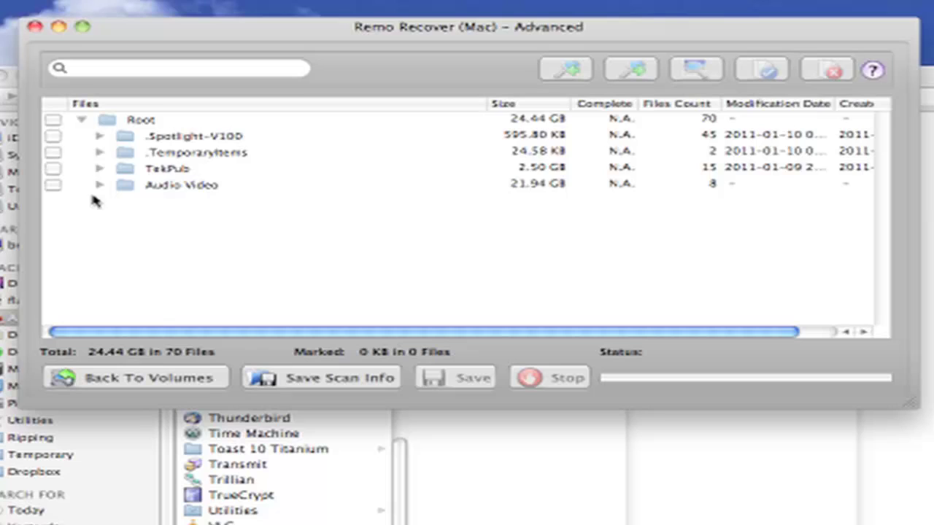
- Examine the mov and mpg files found in the Audio Video folder of the scan results
left_click(99, 185)
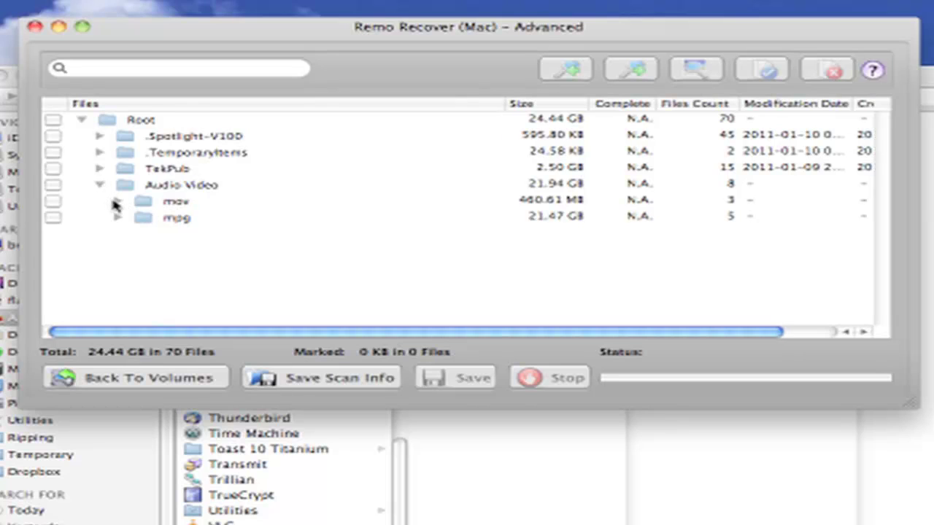
left_click(116, 202)
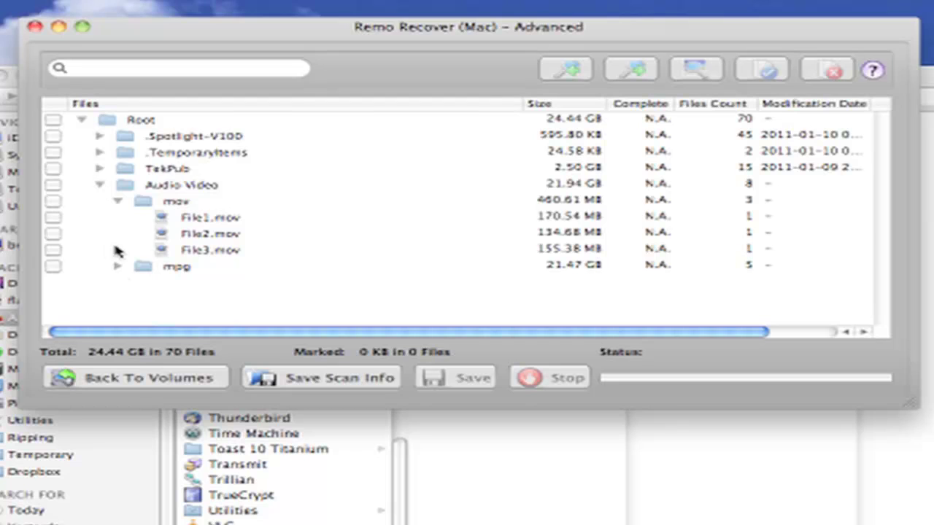
left_click(118, 267)
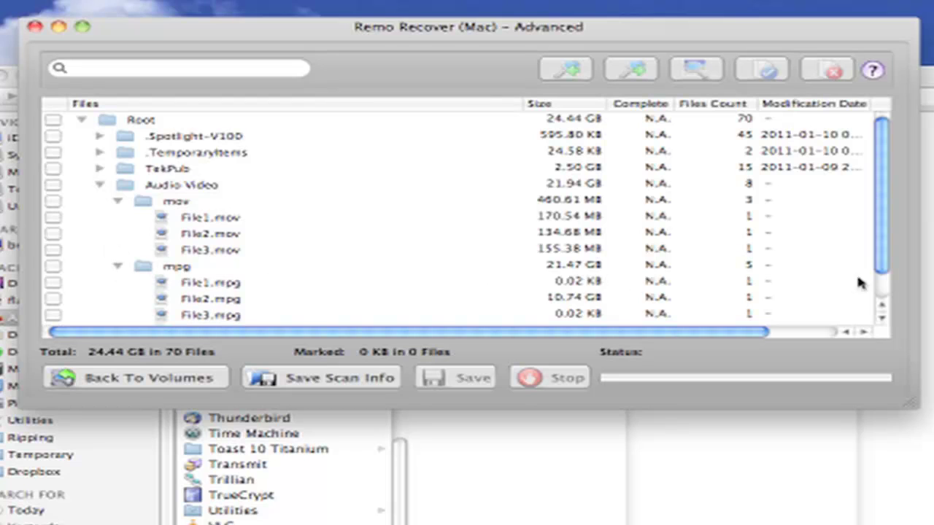
left_click_drag(886, 274, 896, 306)
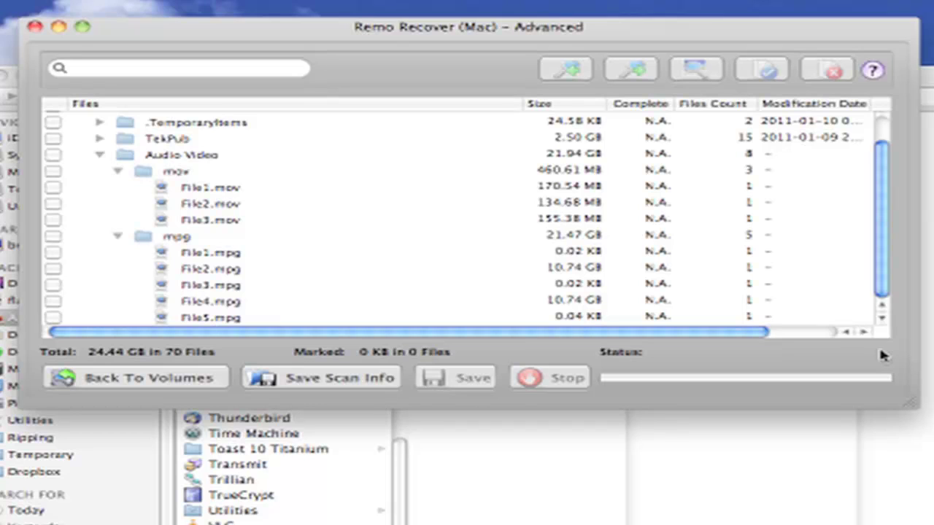
- Collapse Audio Video and examine the recoverable files in TekPub's iPhone Development, Mastering Entity Framework 4.0 and Mastering Threading in C# folders
left_click(100, 138)
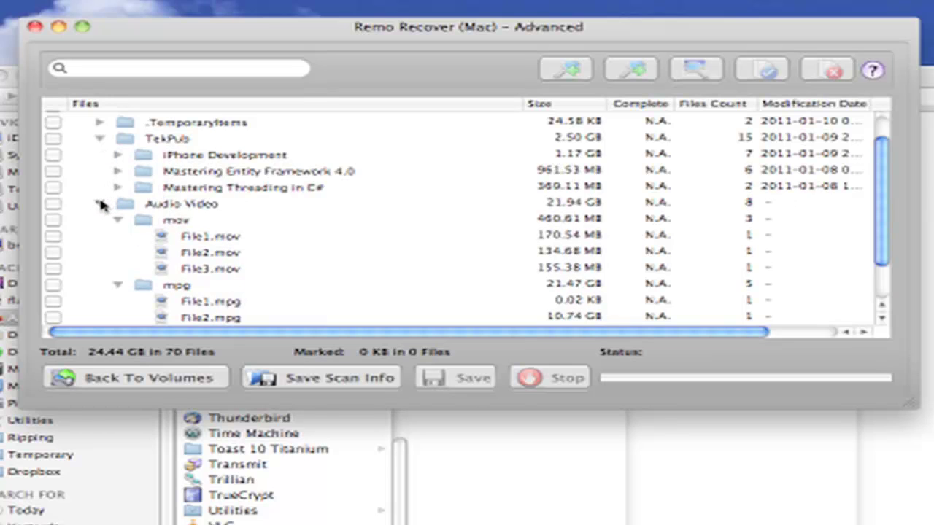
left_click(99, 204)
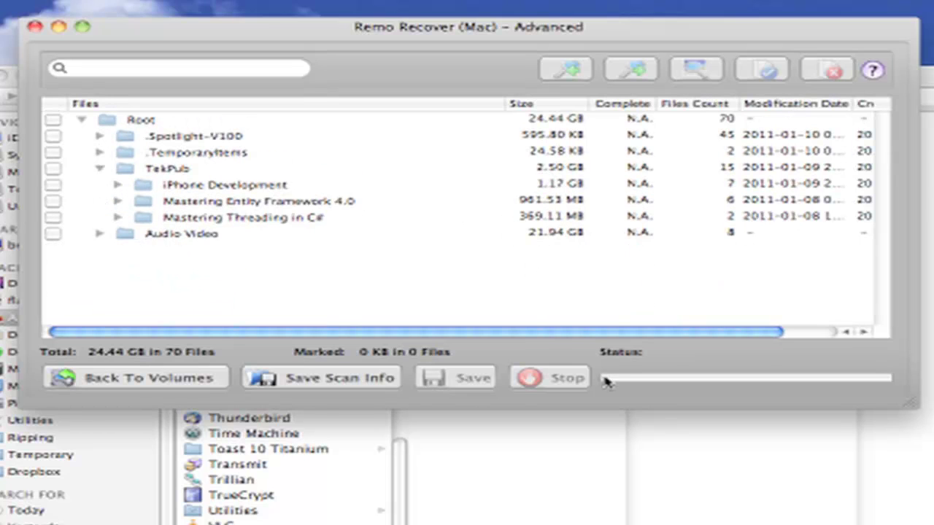
left_click(116, 184)
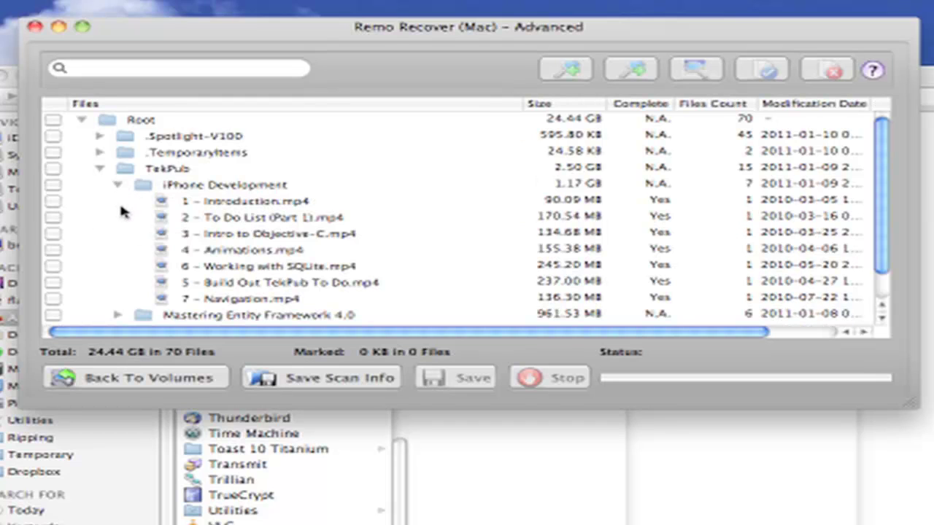
left_click(881, 292)
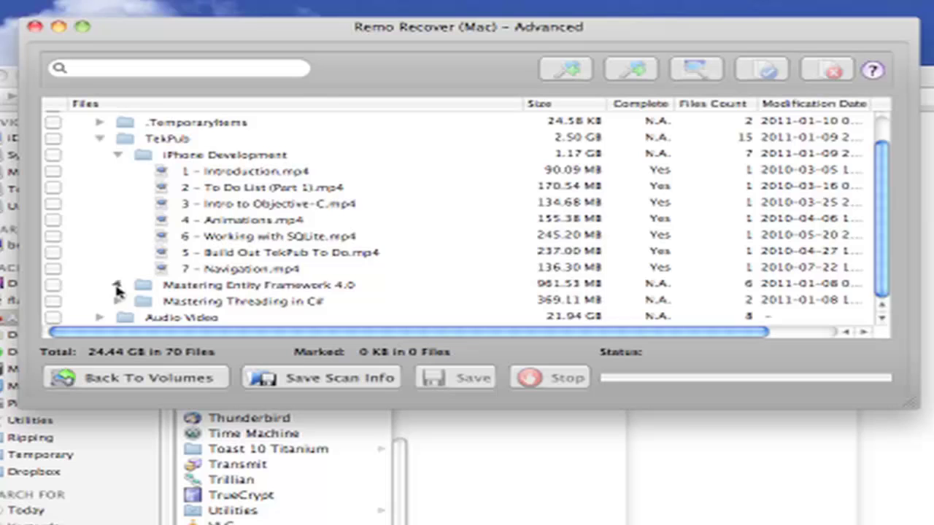
left_click(118, 284)
left_click(884, 274)
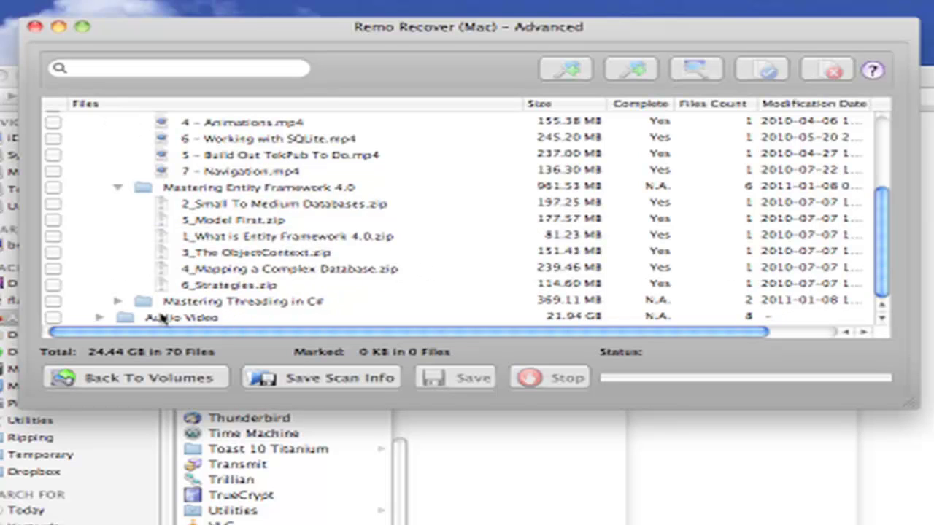
left_click(119, 301)
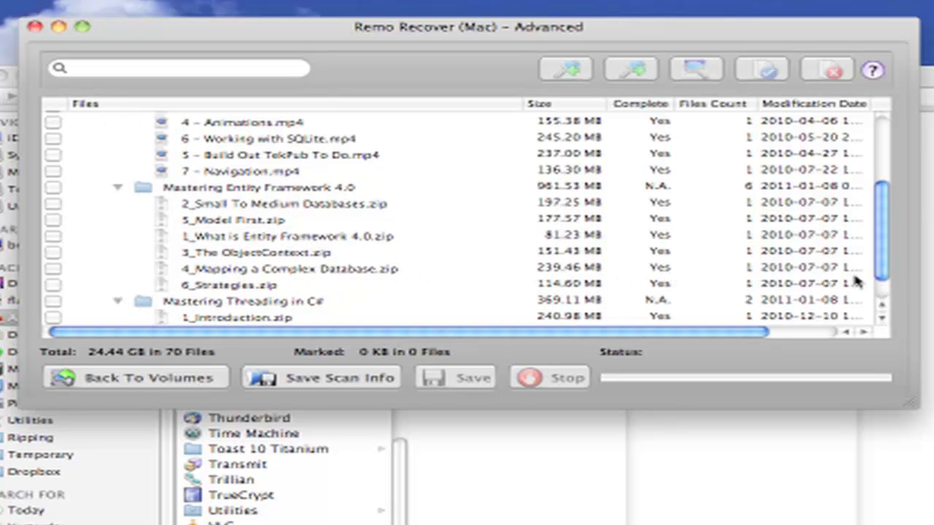
- Mark the whole TekPub folder, including its subfolders and files, for recovery
left_click(884, 289)
left_click_drag(883, 290, 883, 200)
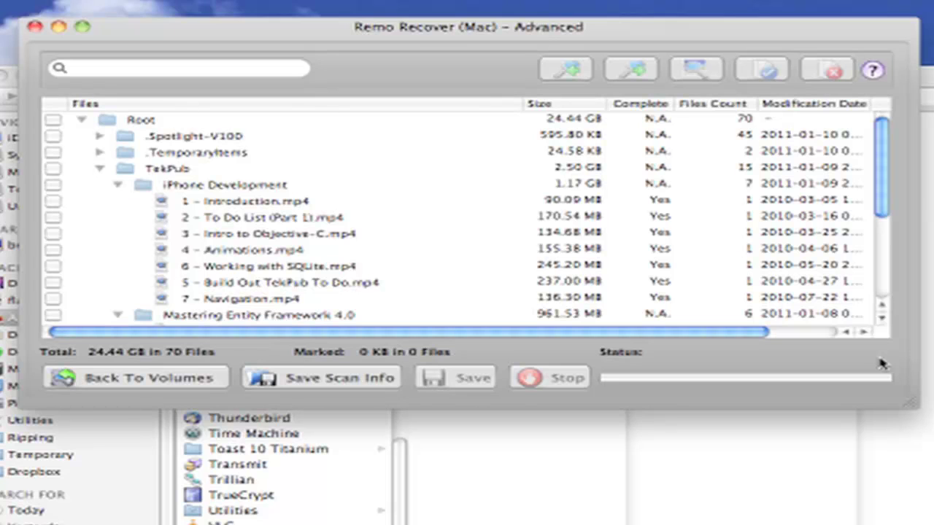
left_click(883, 281)
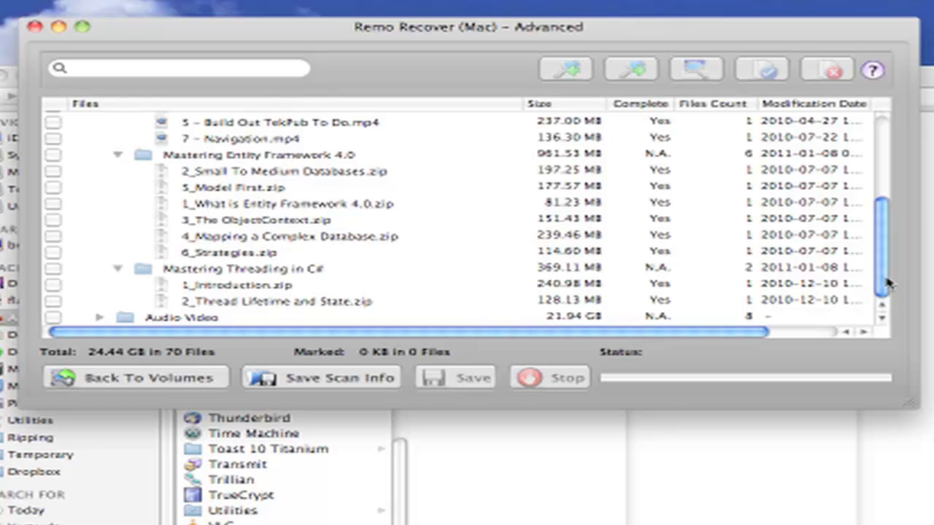
left_click_drag(882, 283, 883, 125)
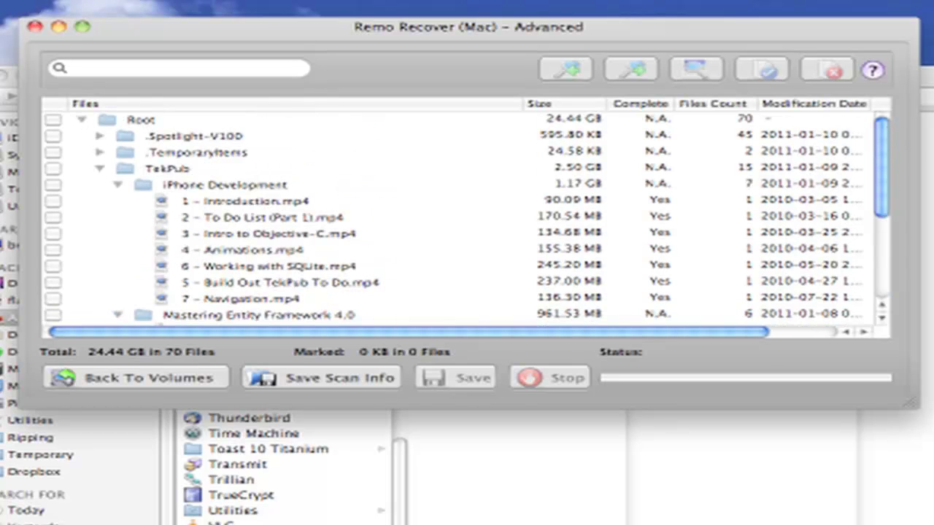
left_click(53, 168)
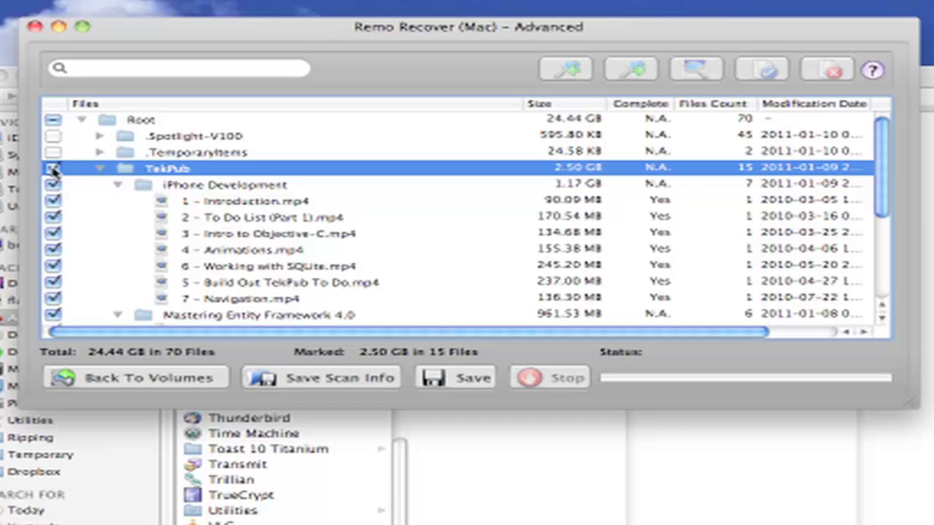
- Save the marked files to a new folder named Recovery on the Desktop, accepting the warning about saving to the source volume
left_click(459, 380)
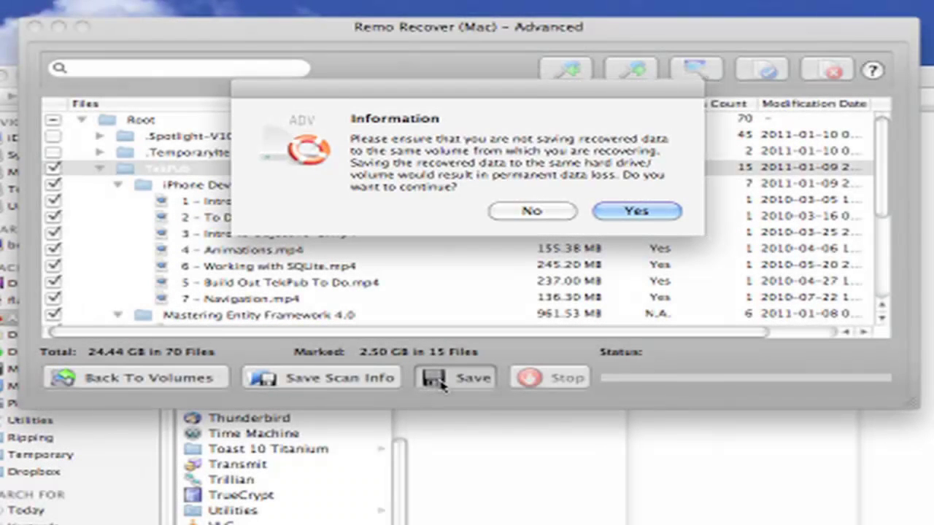
left_click(640, 216)
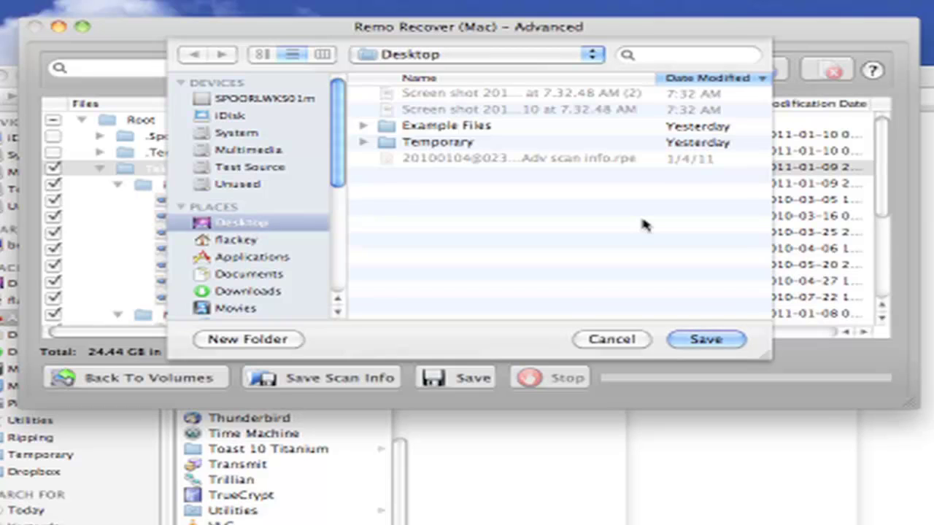
left_click(294, 341)
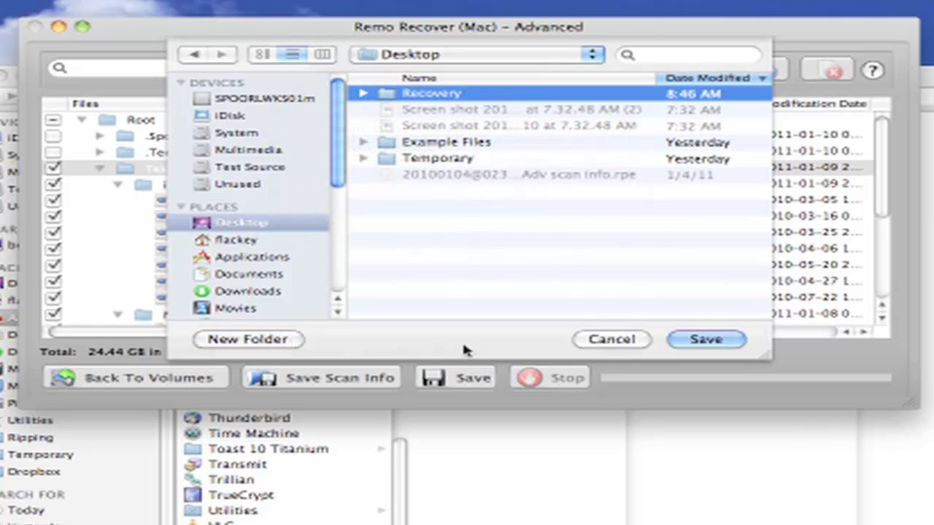
double_click(481, 96)
left_click(705, 339)
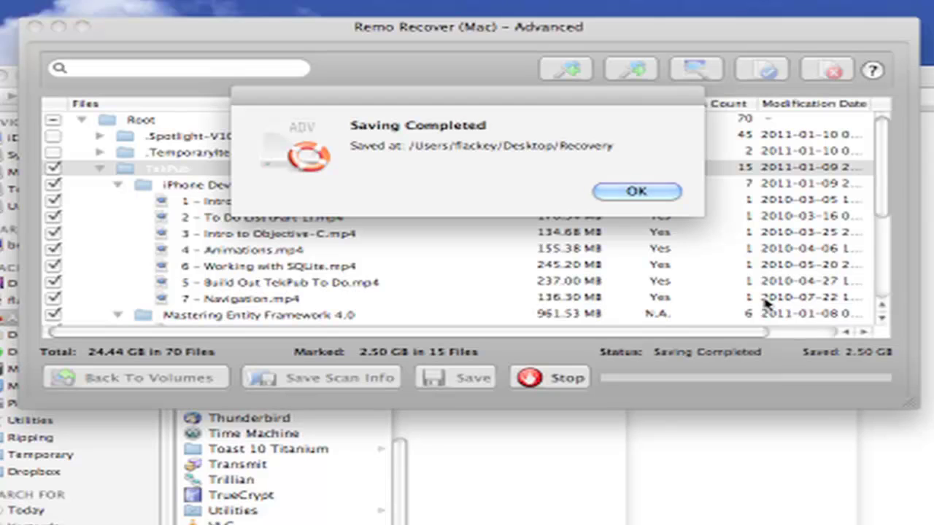
left_click(619, 191)
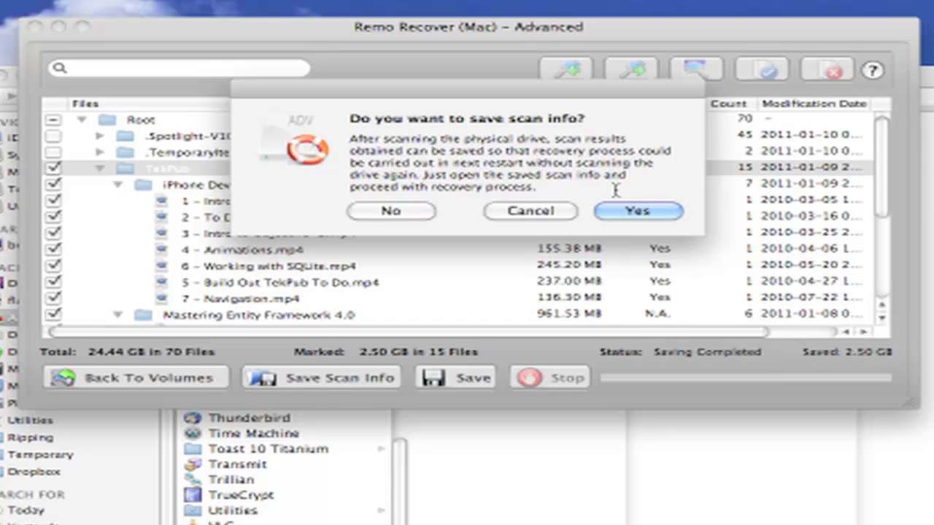
- Save the scan info in the Recovery folder under the suggested file name
left_click(642, 212)
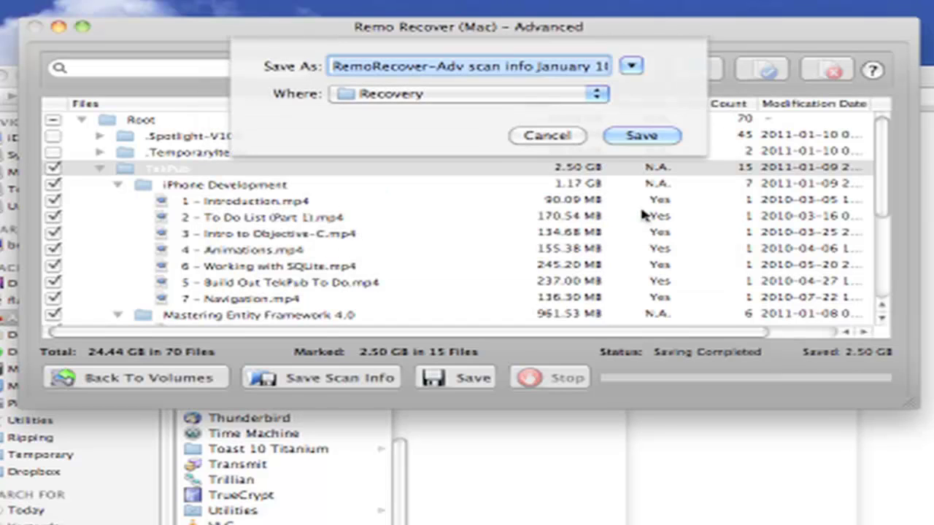
left_click(642, 135)
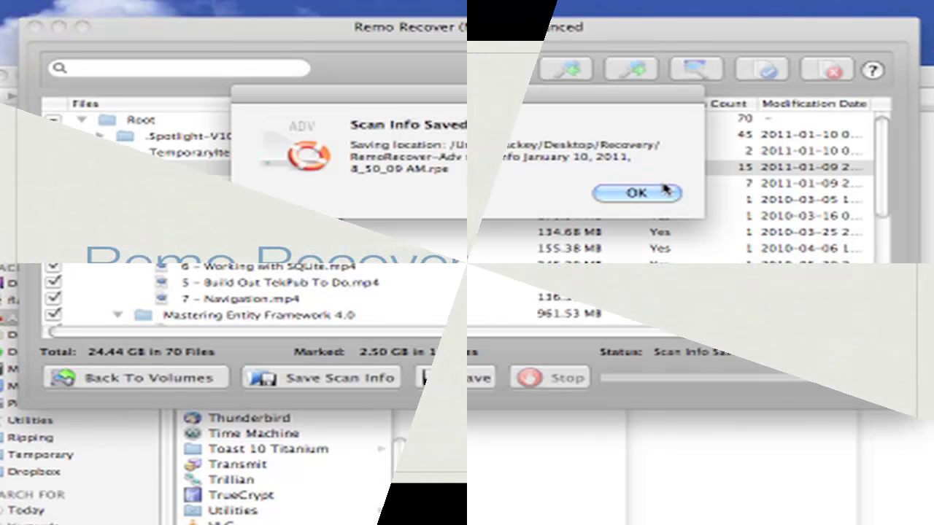